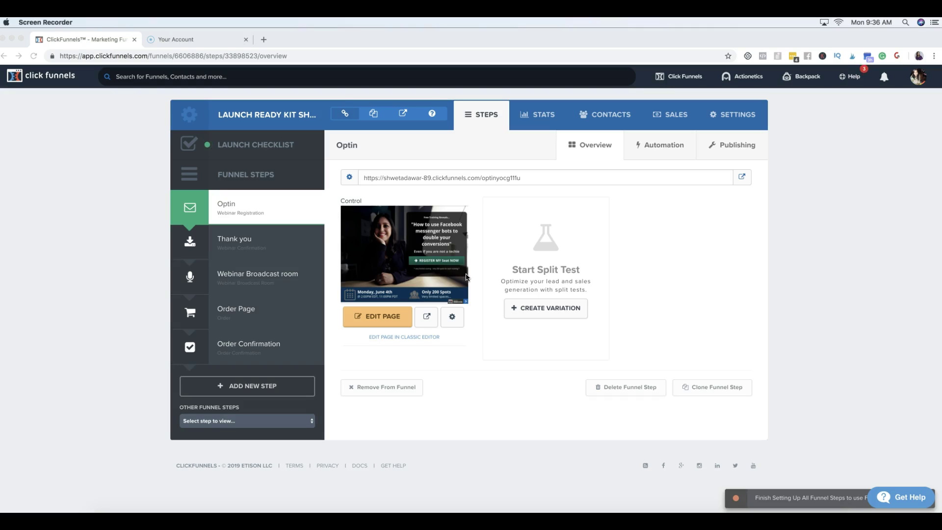
Step: Select the Launch Ready Kit Share Funnel's Share This Funnel URL in its settings for copying
click(739, 120)
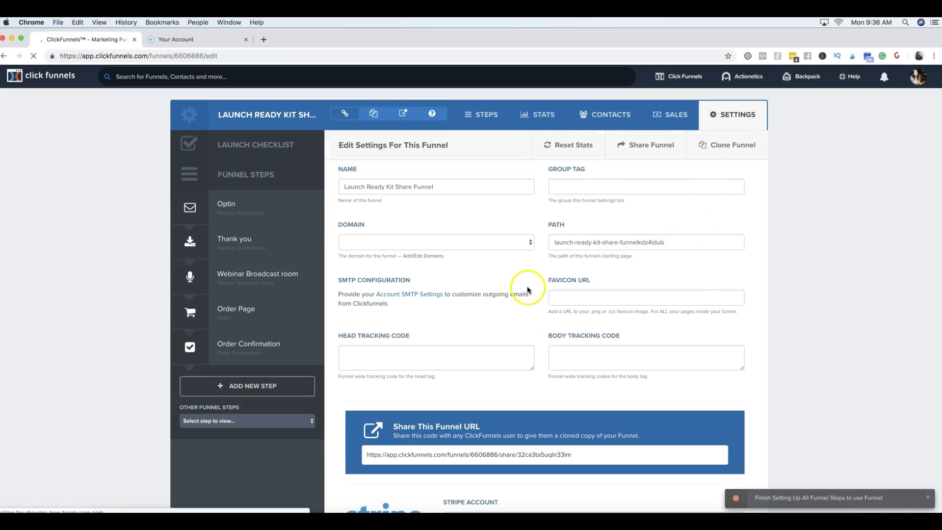
scroll(525, 287, down, 3)
click(549, 316)
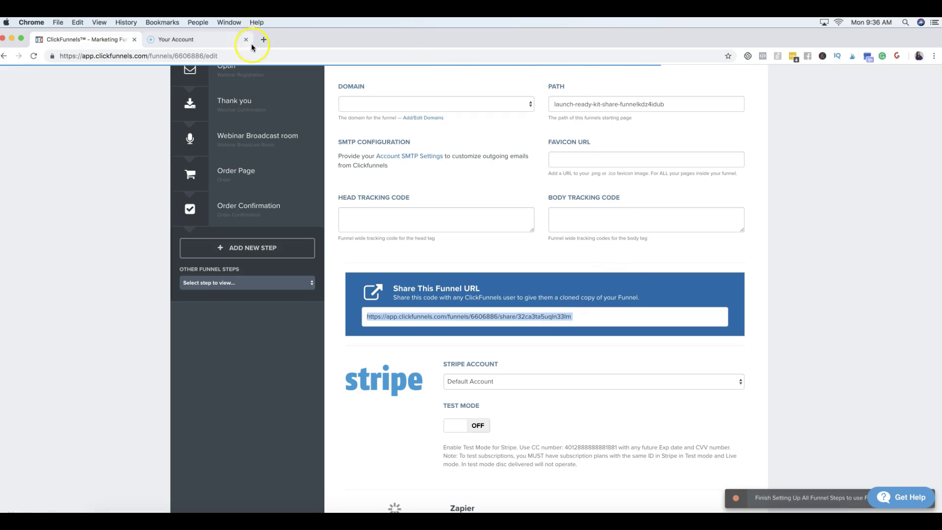
Step: Load the copied share funnel link in a new Chrome incognito window
click(934, 56)
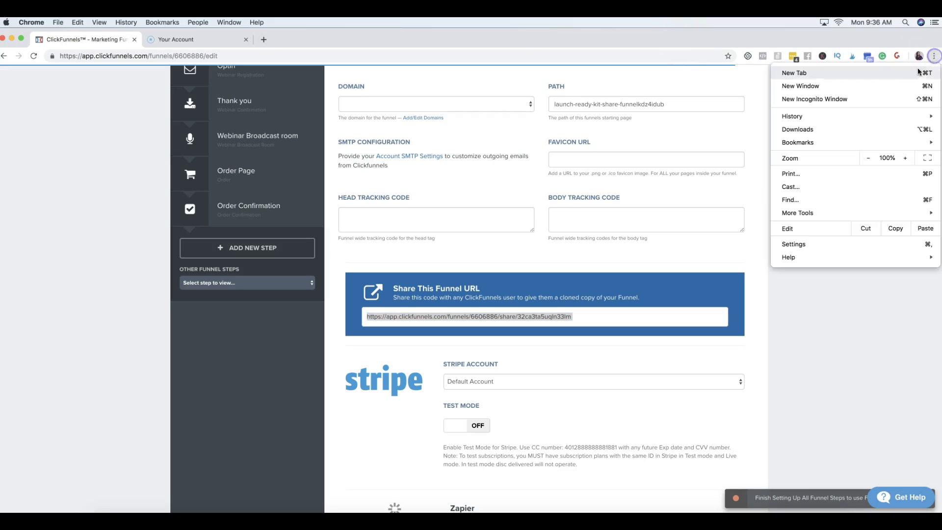
click(847, 103)
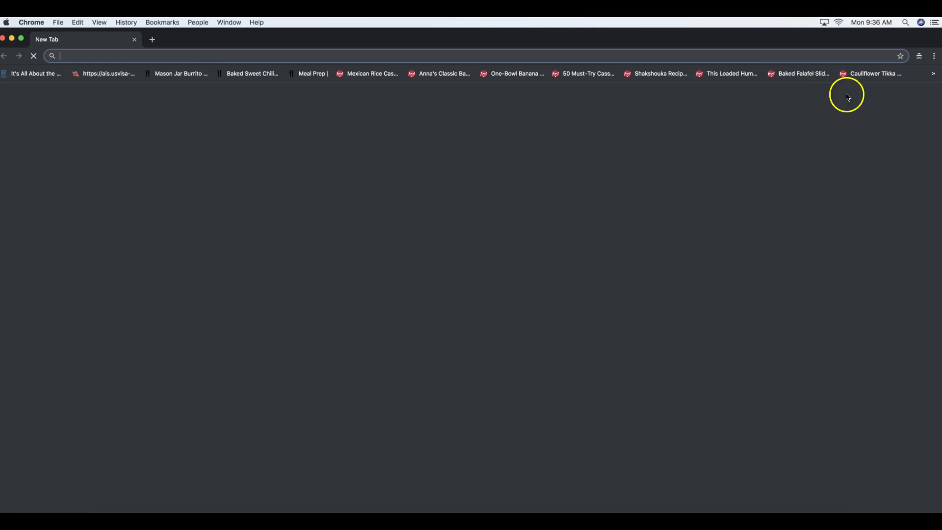
right_click(208, 55)
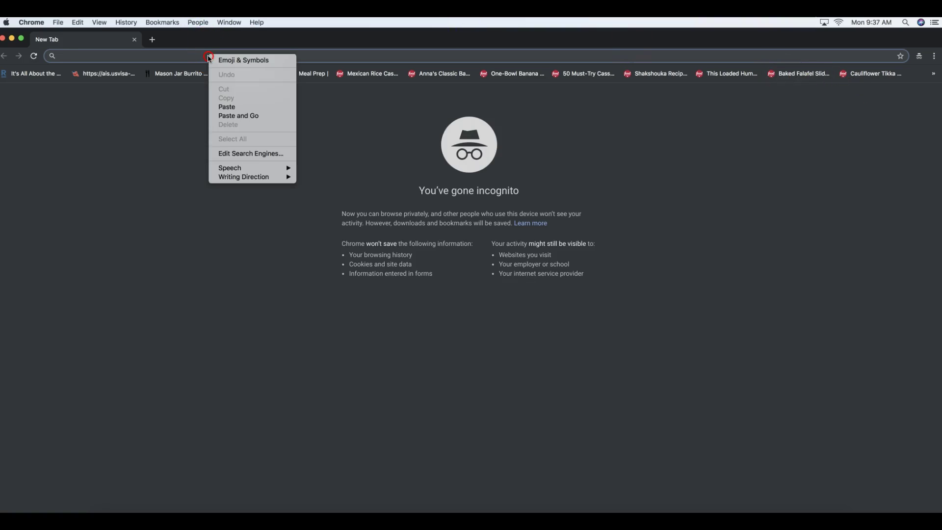
click(232, 106)
key(Return)
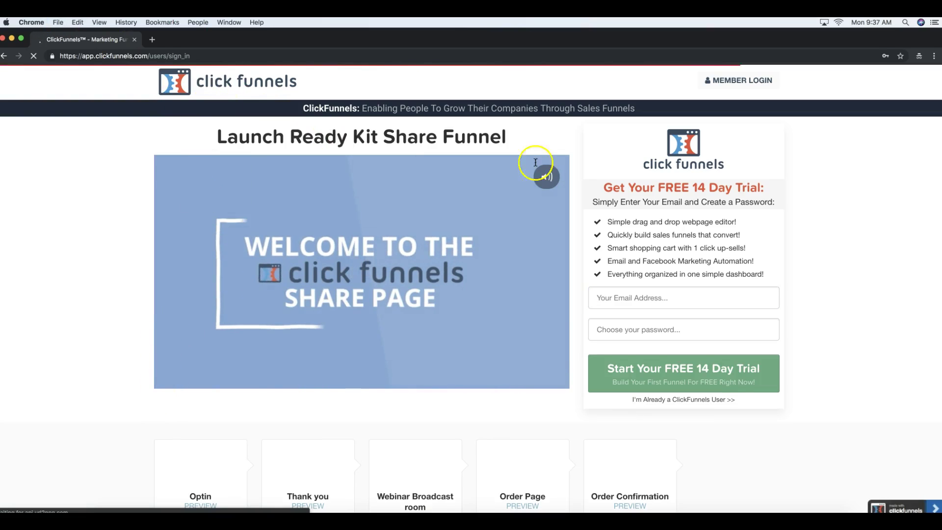
scroll(806, 273, down, 3)
scroll(806, 273, down, 3)
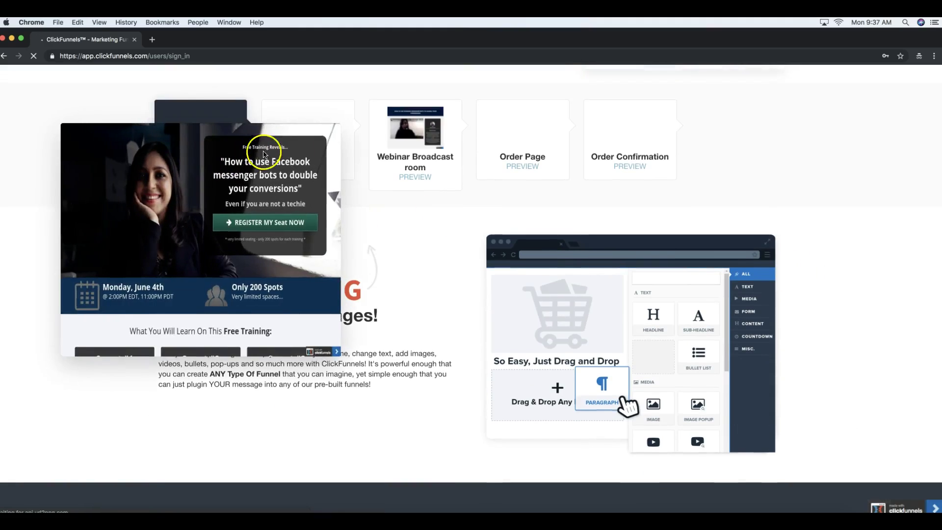
mouse_move(630, 139)
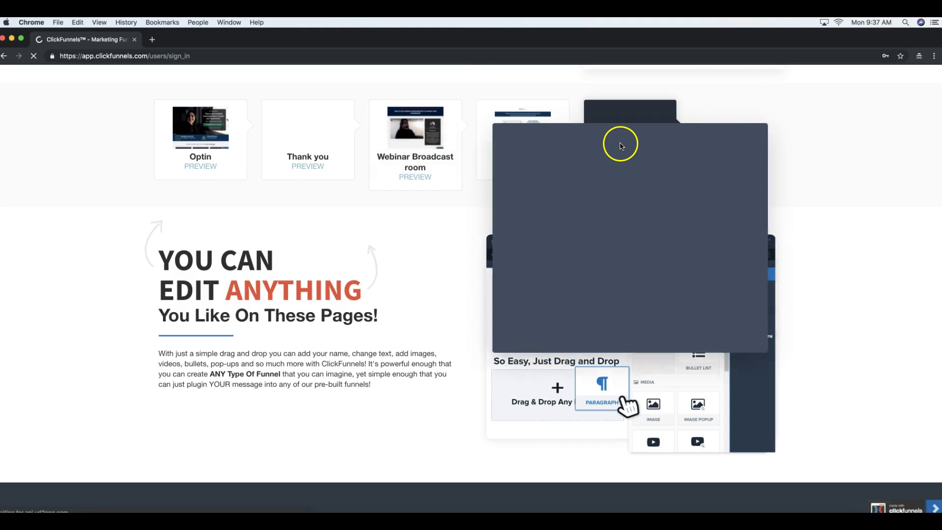
scroll(377, 178, up, 4)
scroll(376, 178, up, 2)
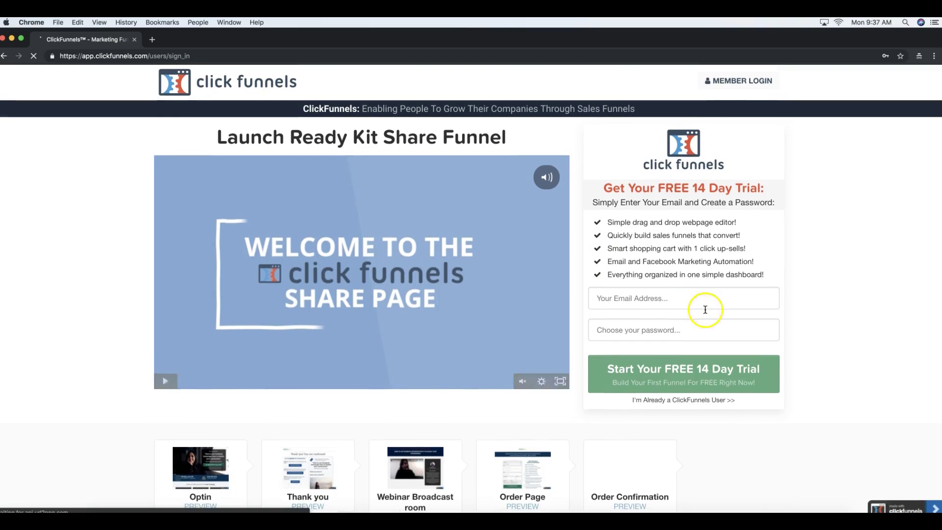
Step: Submit the free 14-day trial signup with a test email and password, reaching the Step #2 billing page
click(686, 298)
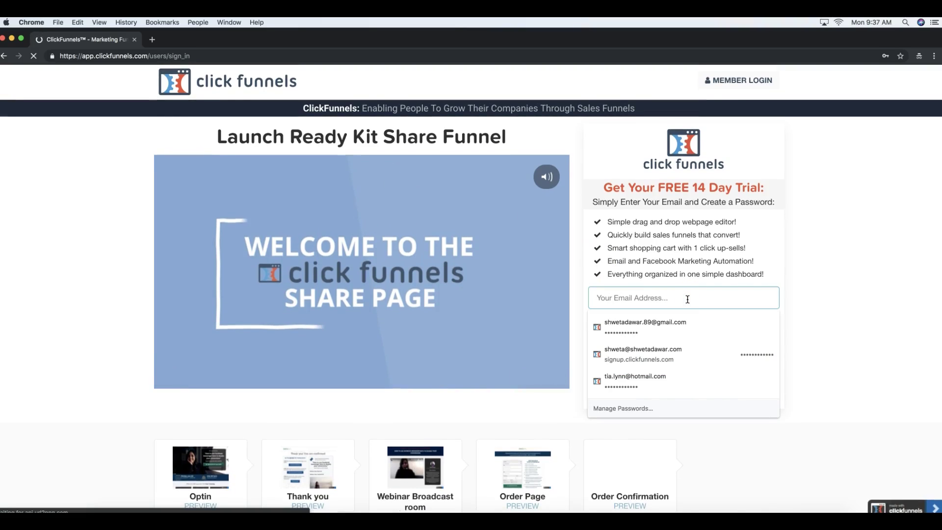
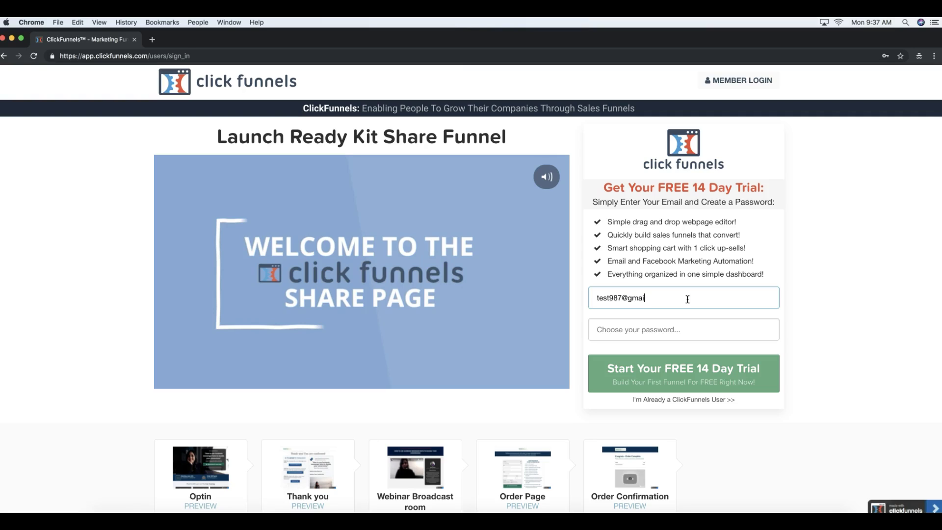
key(Tab)
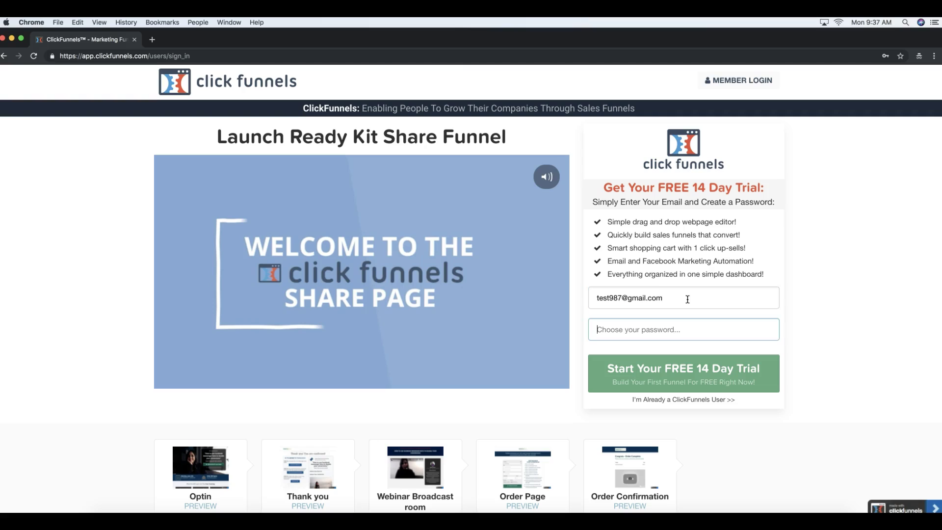
click(690, 365)
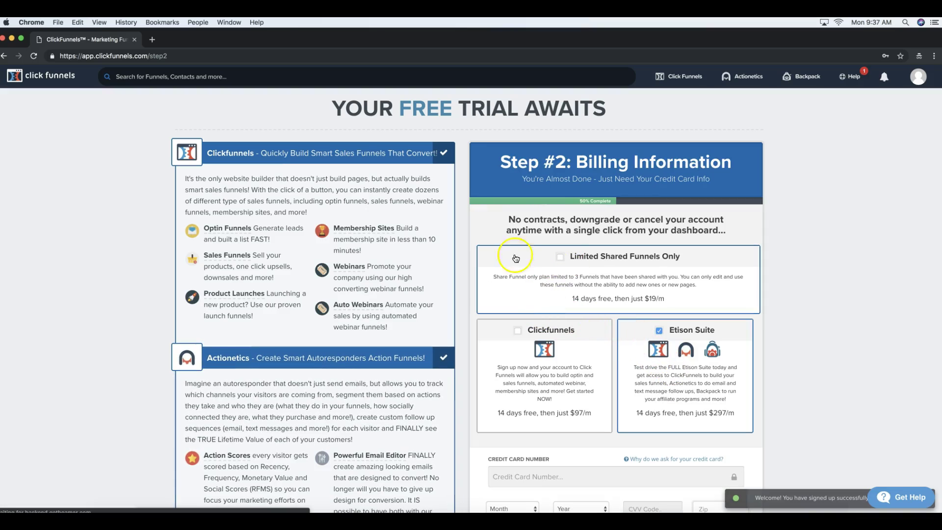
scroll(696, 244, down, 3)
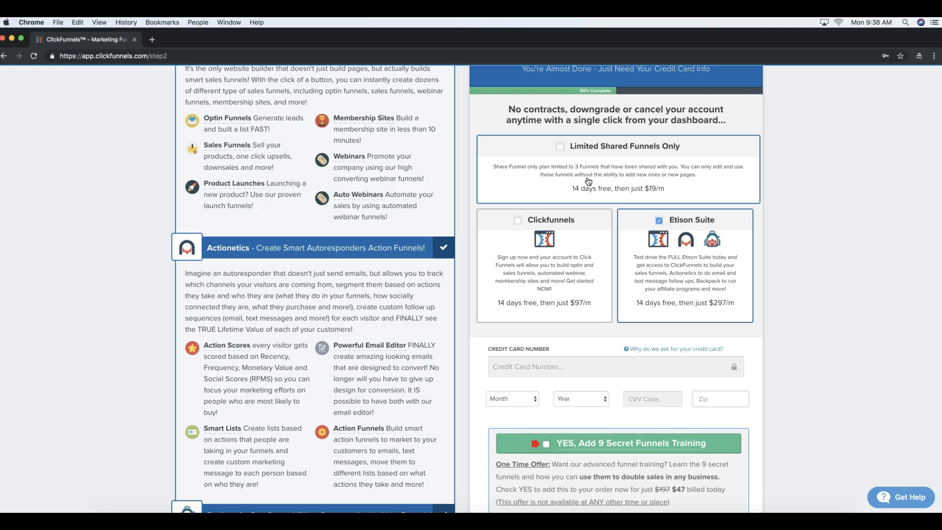
click(566, 162)
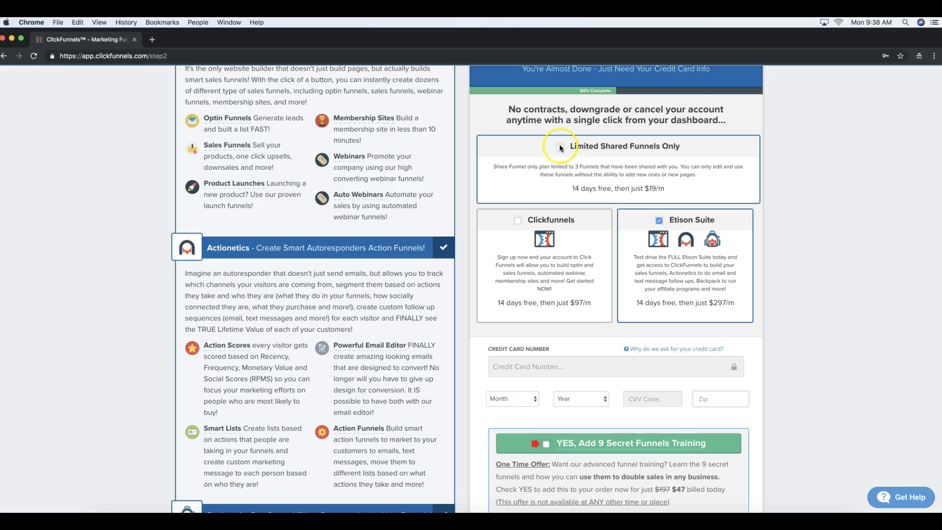